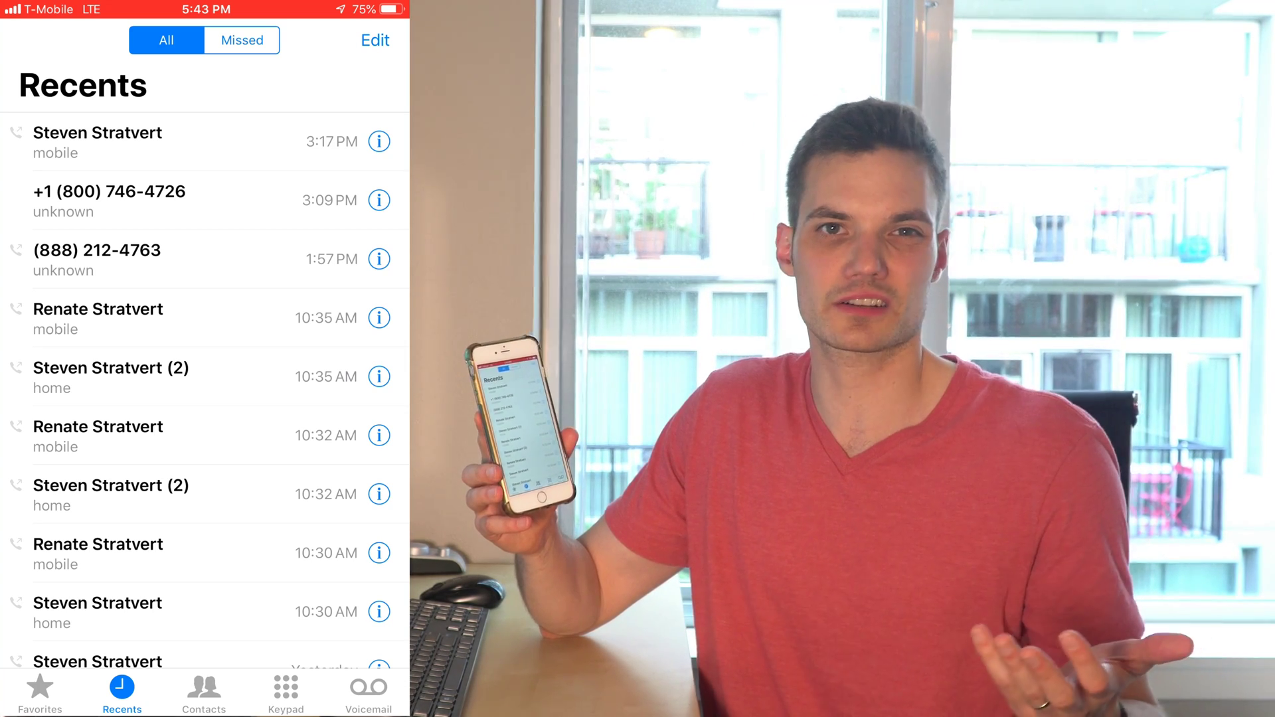
click(378, 200)
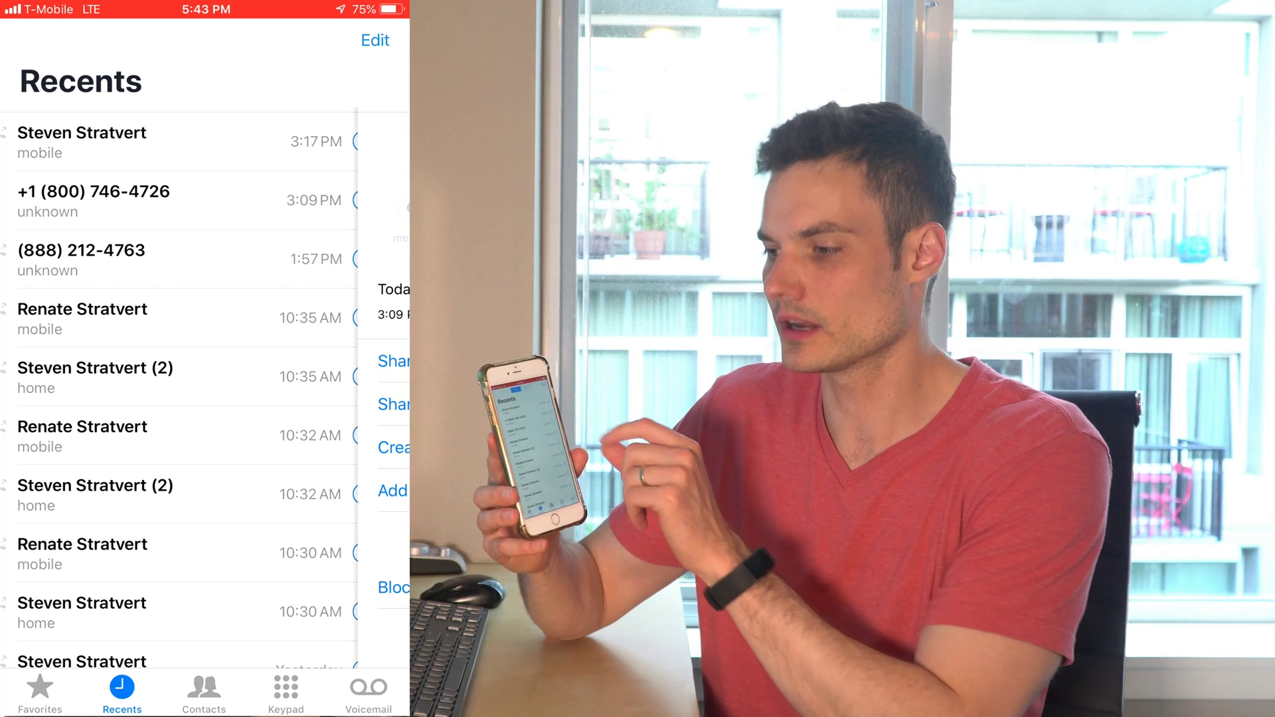